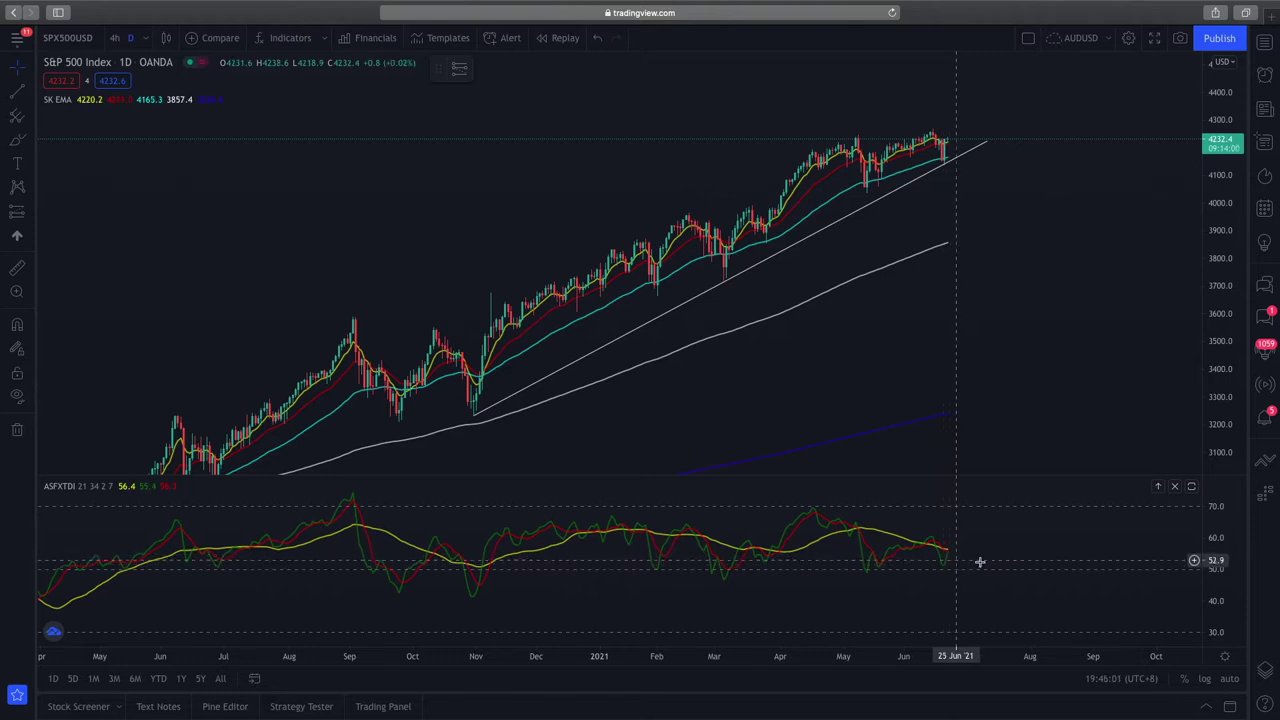
- Put the S&P 500 on 4-hour bars and draw a rectangle along the recent highs
scroll(960, 557, up, 3)
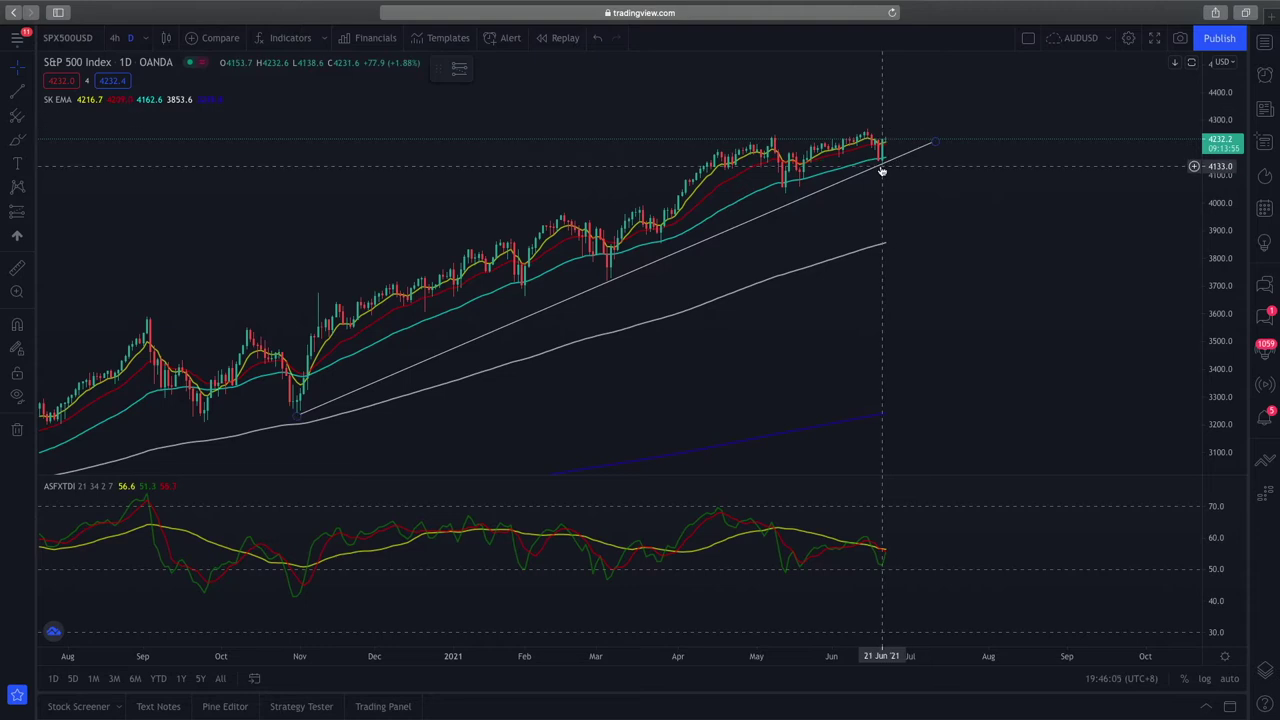
click(116, 38)
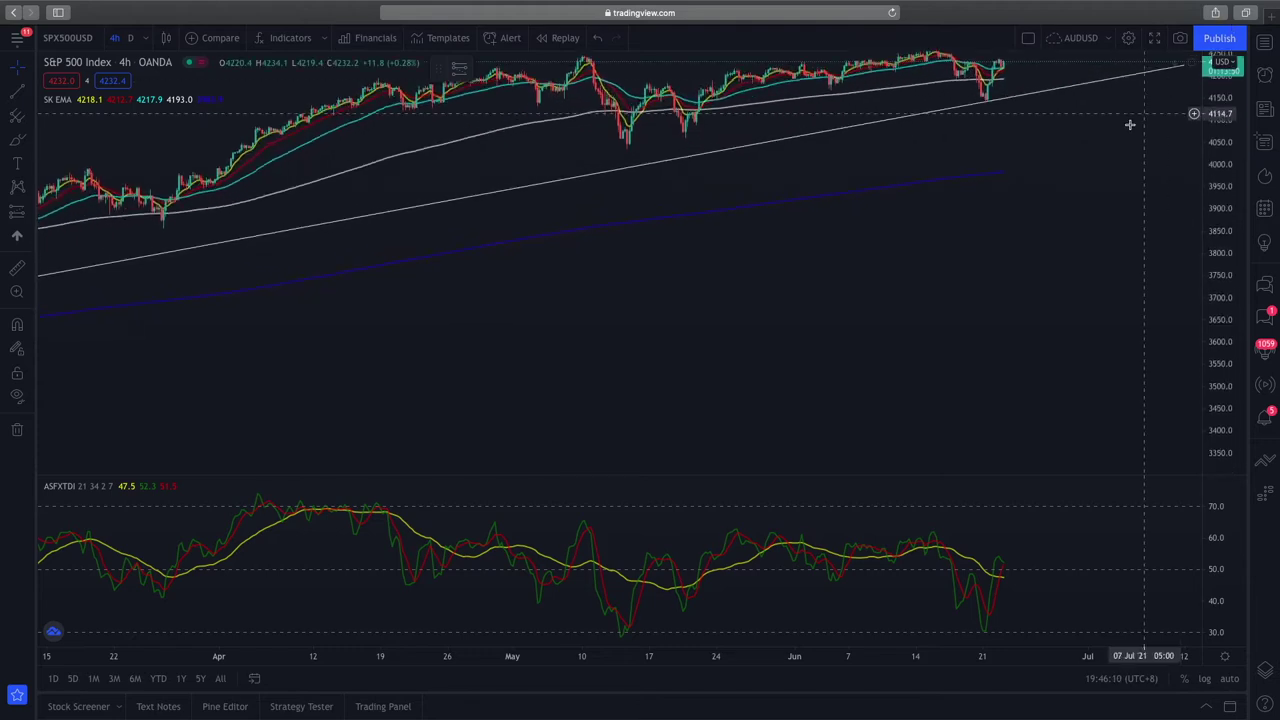
scroll(1071, 283, up, 3)
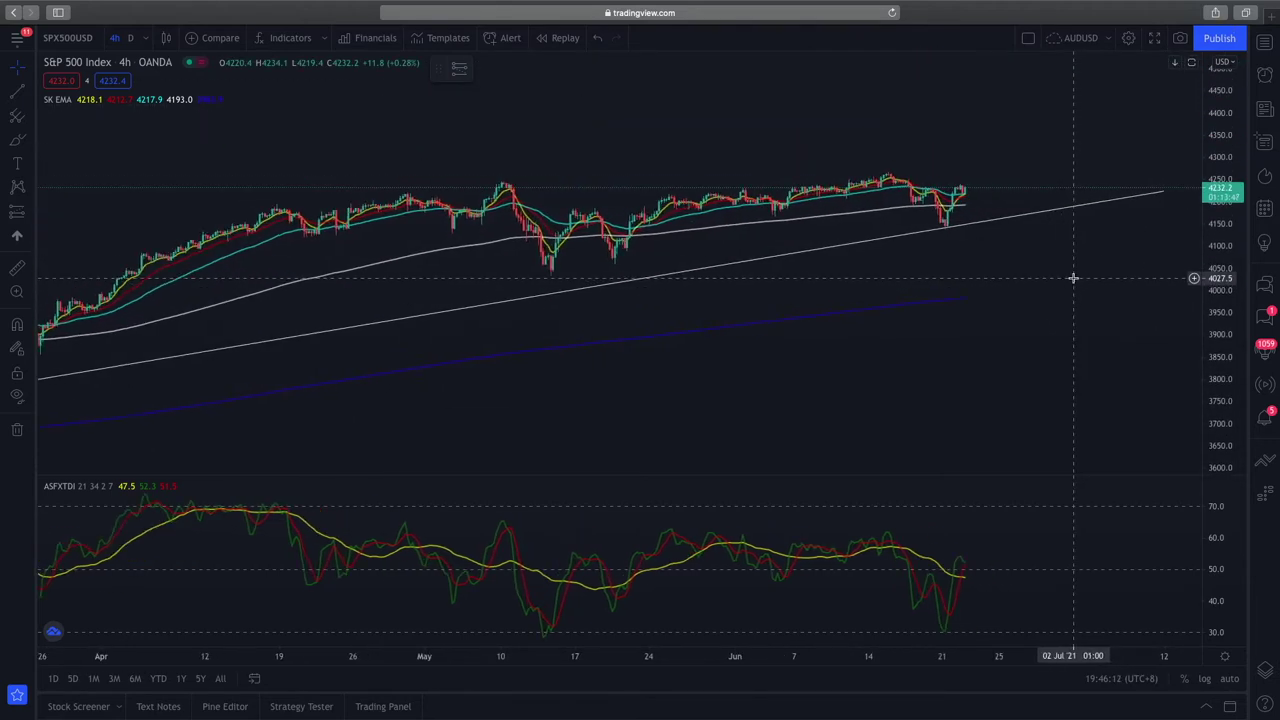
click(28, 142)
click(72, 220)
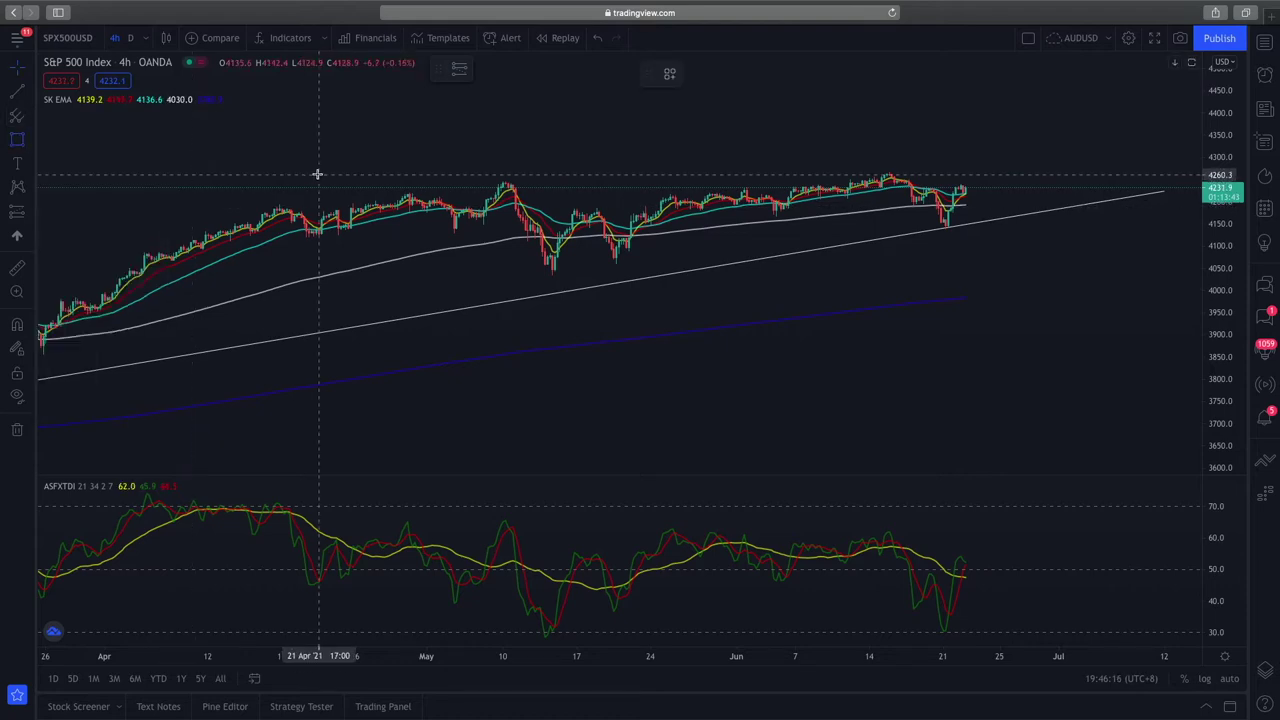
mouse_move(306, 188)
mouse_down()
mouse_move(929, 170)
mouse_move(1054, 181)
mouse_up()
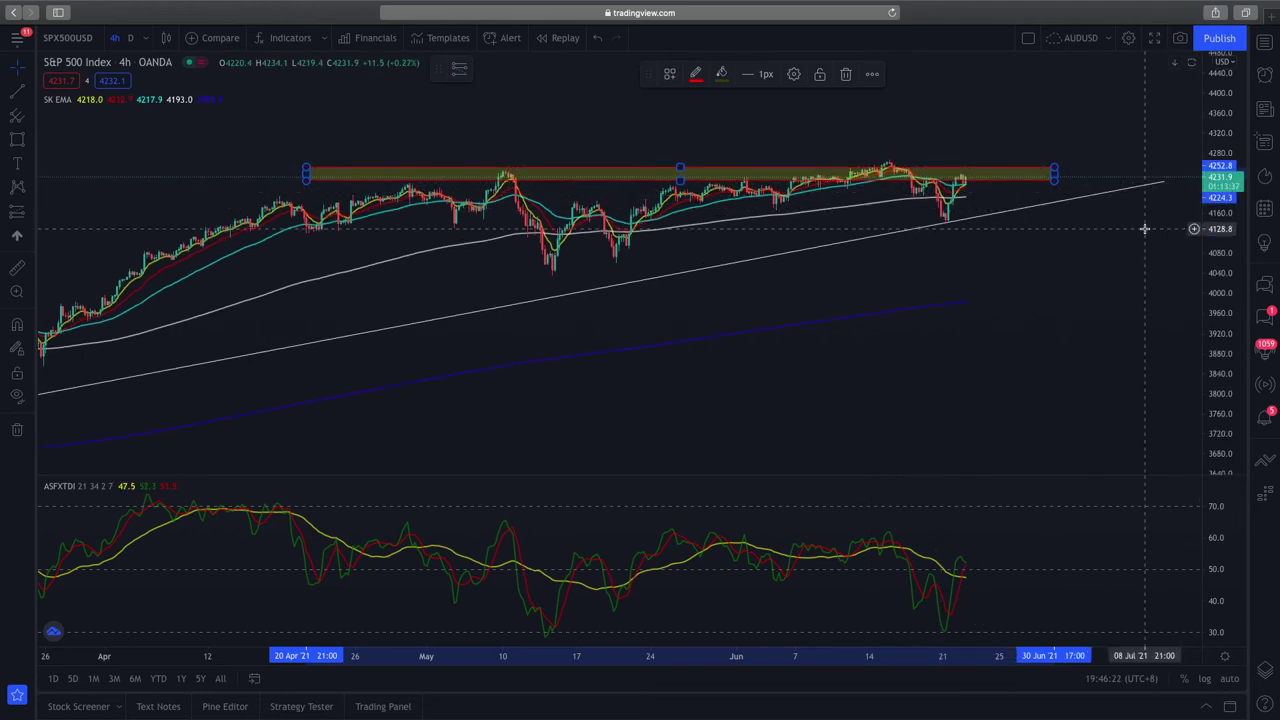
- Delete that box, stretch the price scale, and redraw the 4225–4250 resistance zone across the May–June highs
scroll(1066, 244, up, 3)
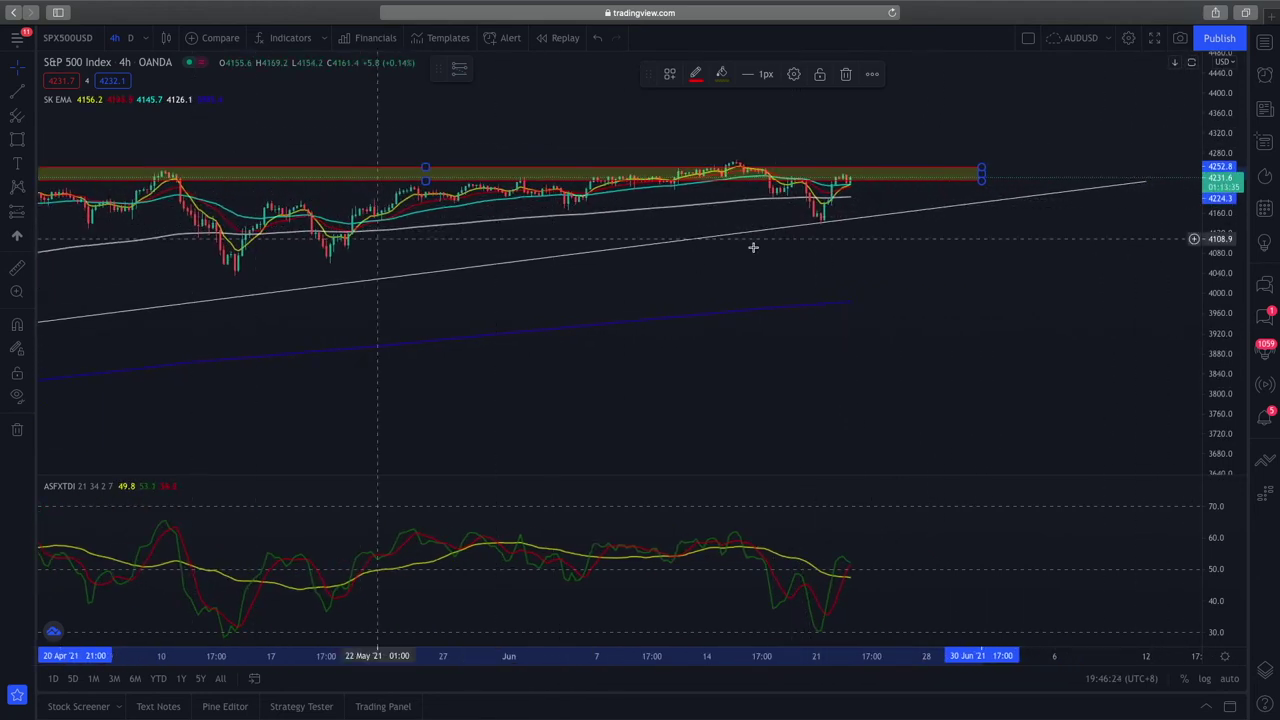
key(Delete)
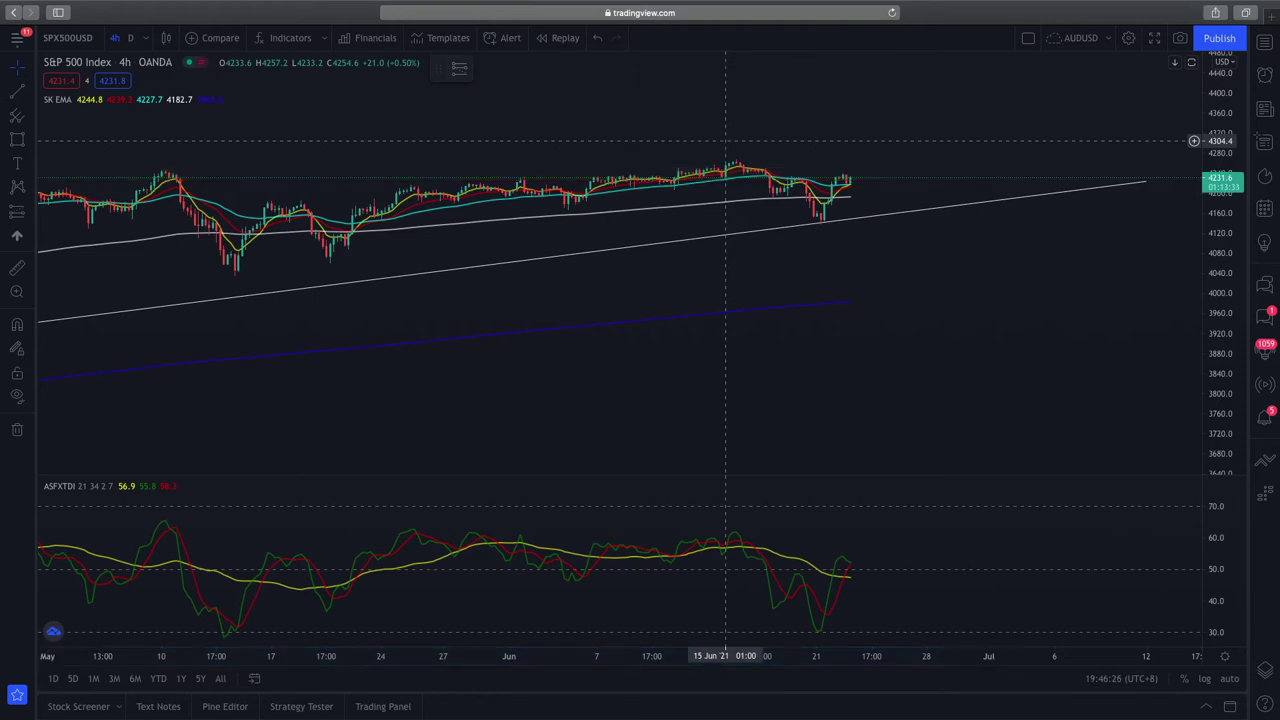
drag(1218, 258, 1225, 165)
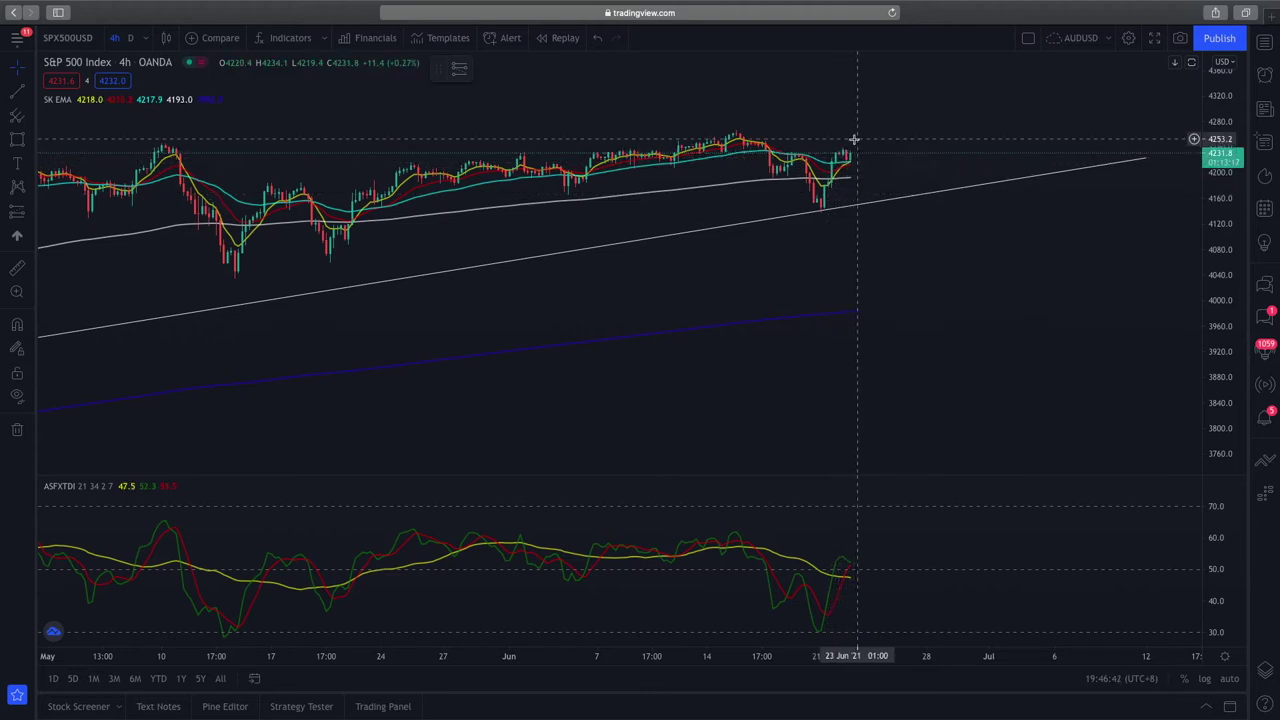
scroll(876, 167, down, 3)
scroll(876, 167, down, 2)
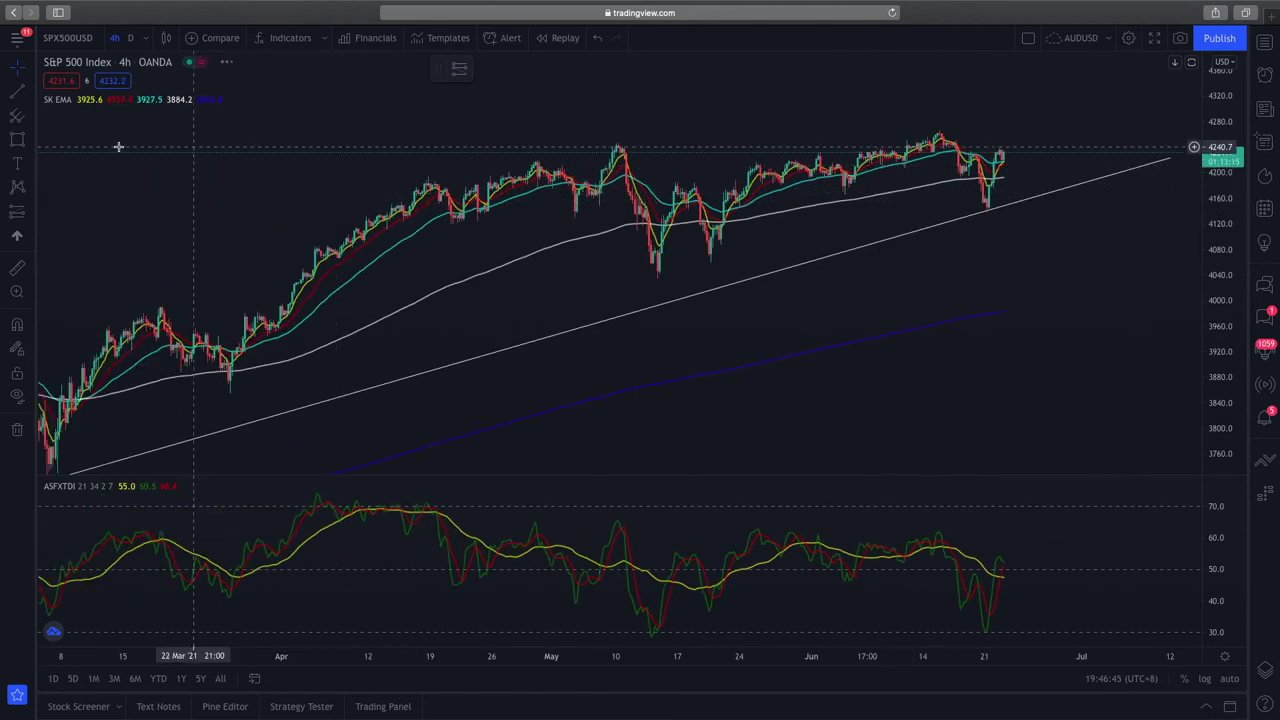
click(17, 140)
drag(450, 166, 1078, 182)
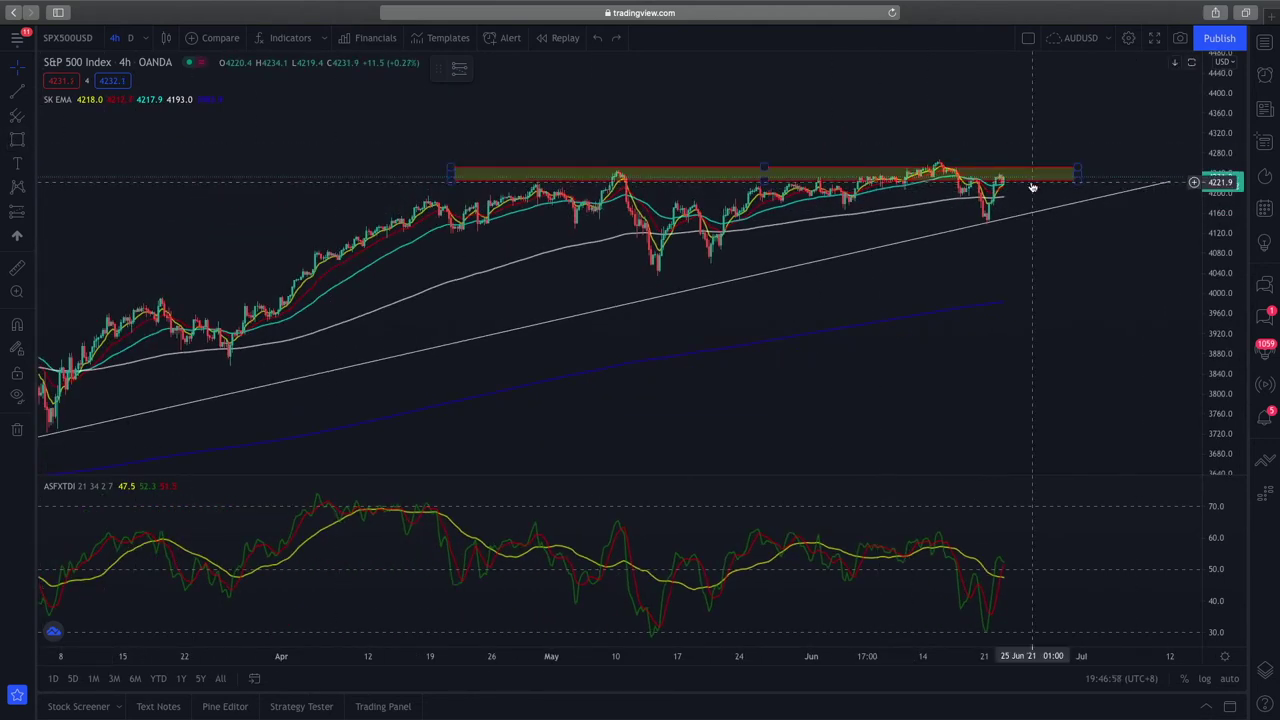
scroll(1033, 195, down, 1)
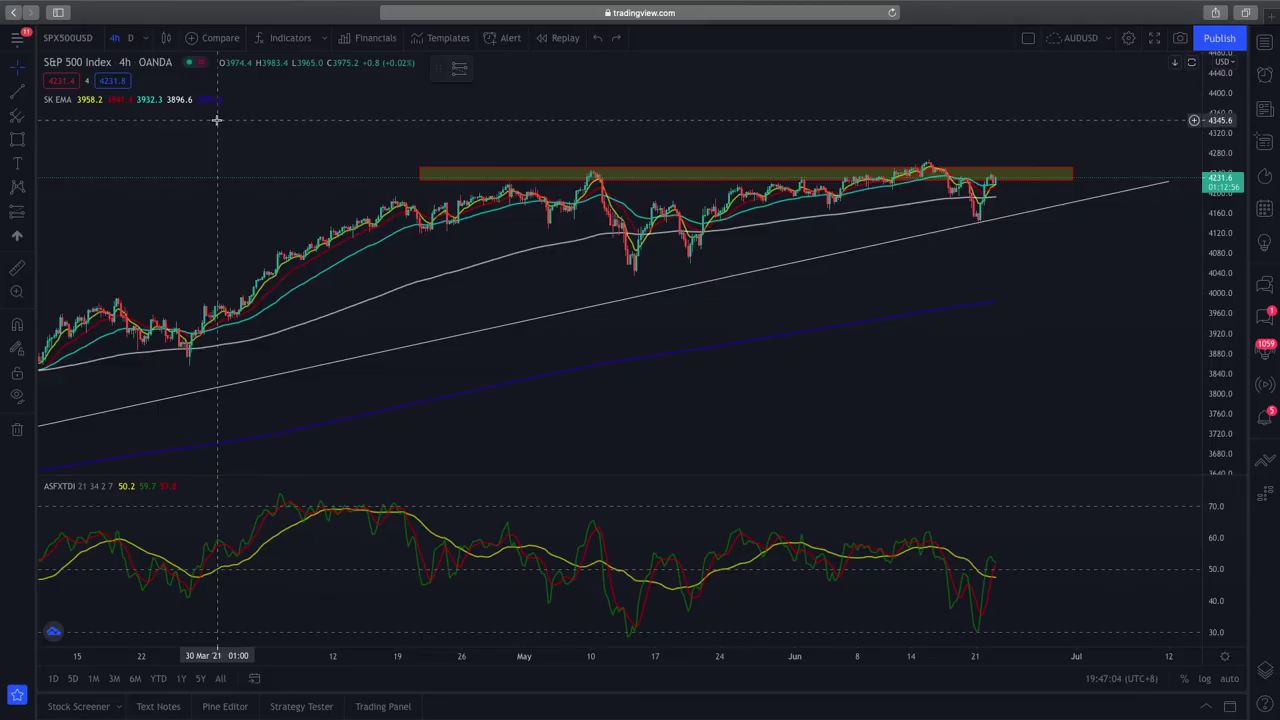
- Load the PYPL symbol and show it on daily (D) bars
text(PYPL)
key(Return)
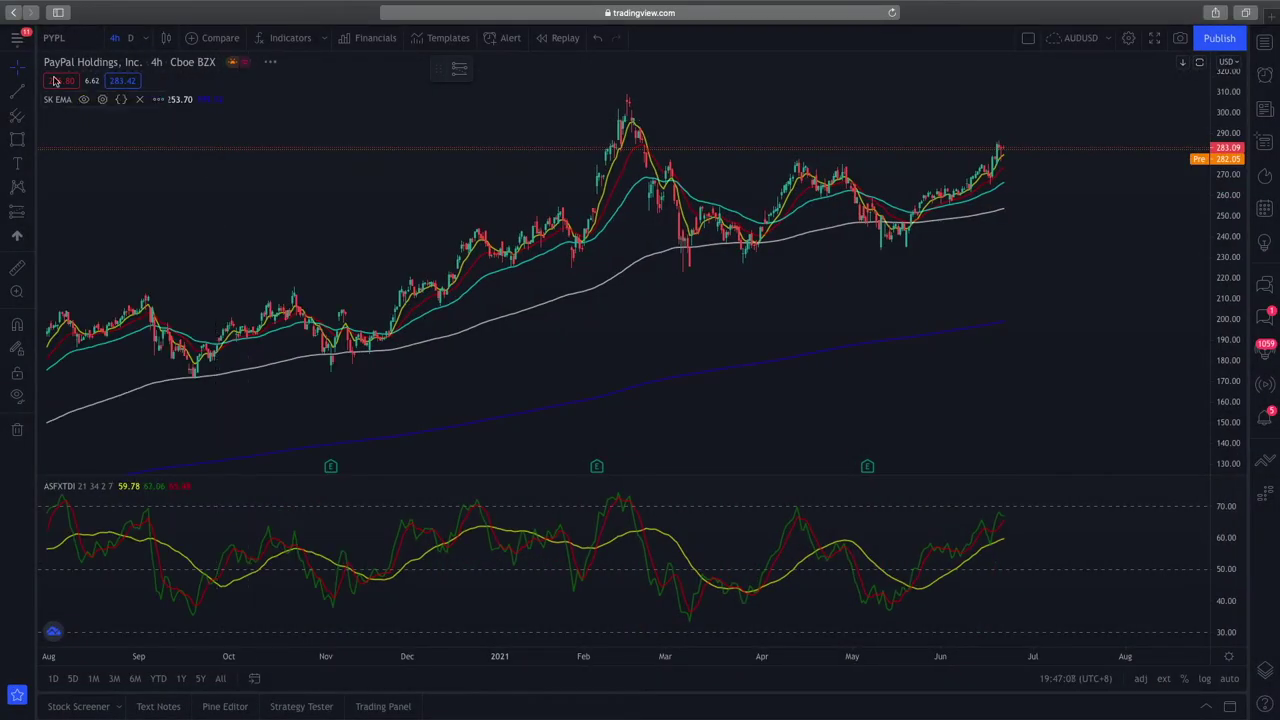
click(130, 37)
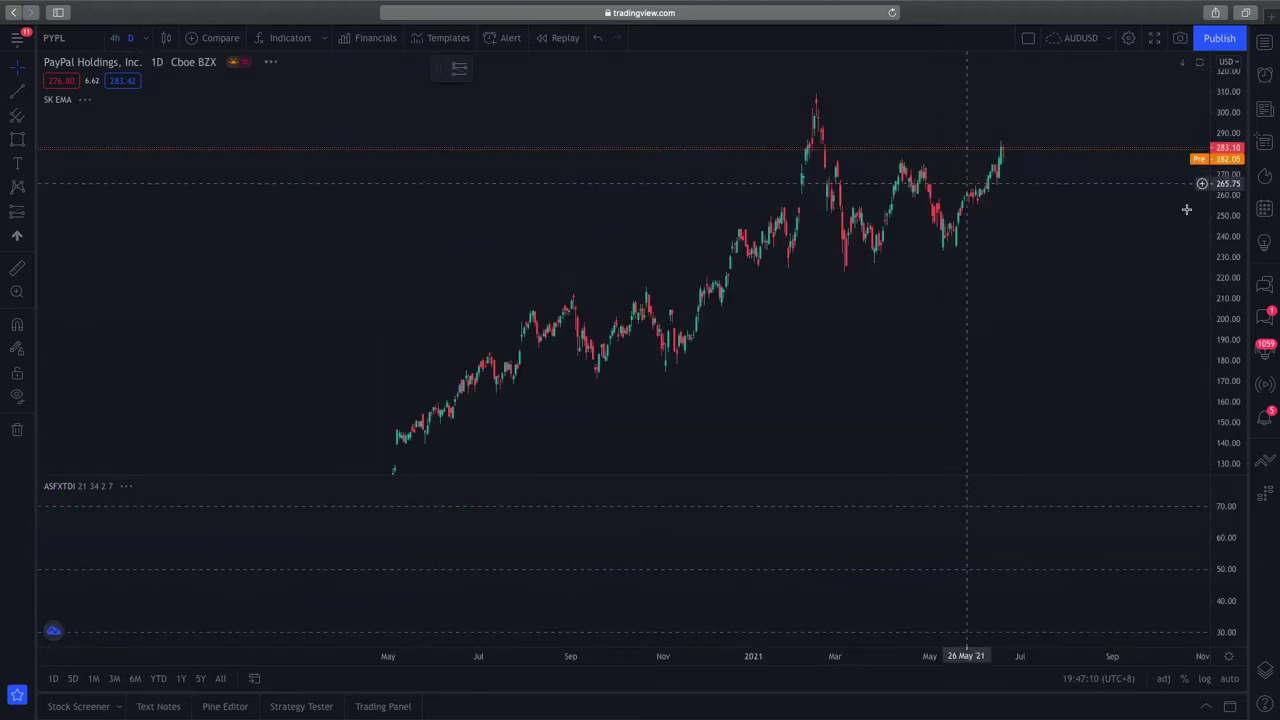
scroll(1051, 217, down, 2)
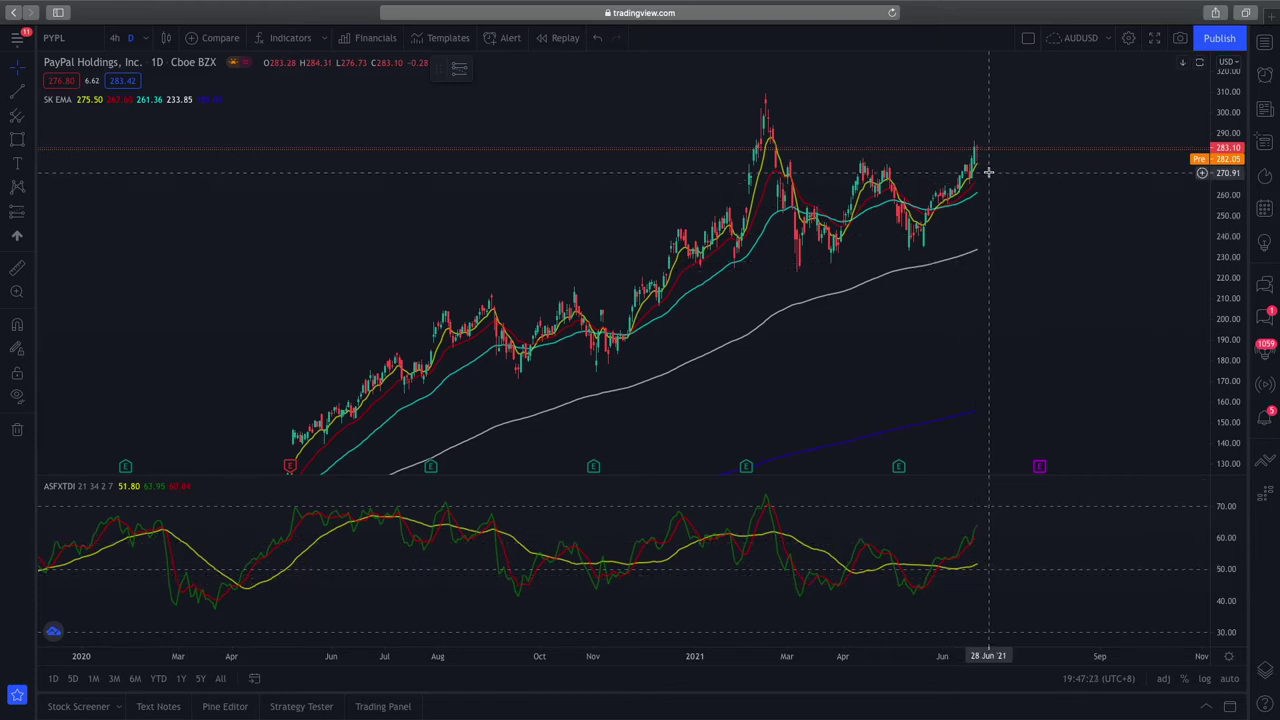
- Switch PayPal to 4h and draw a 269–277 rectangle from the late-February high to late June
click(115, 40)
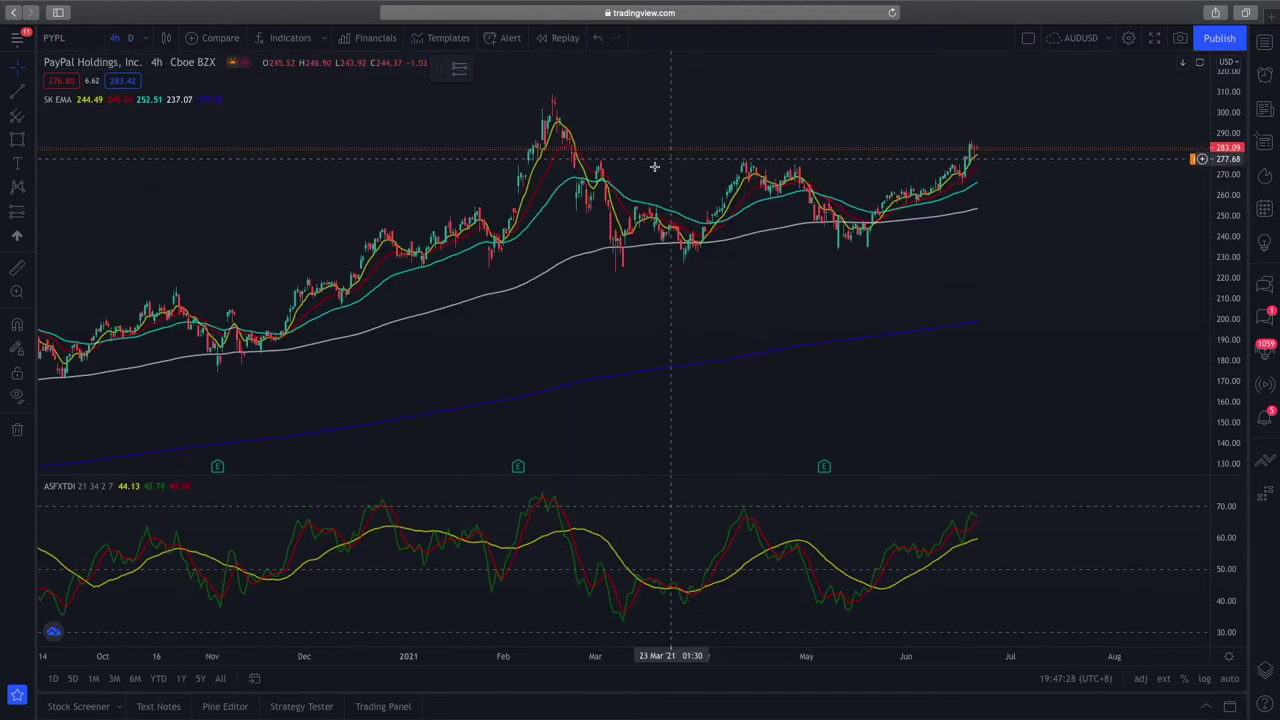
click(17, 140)
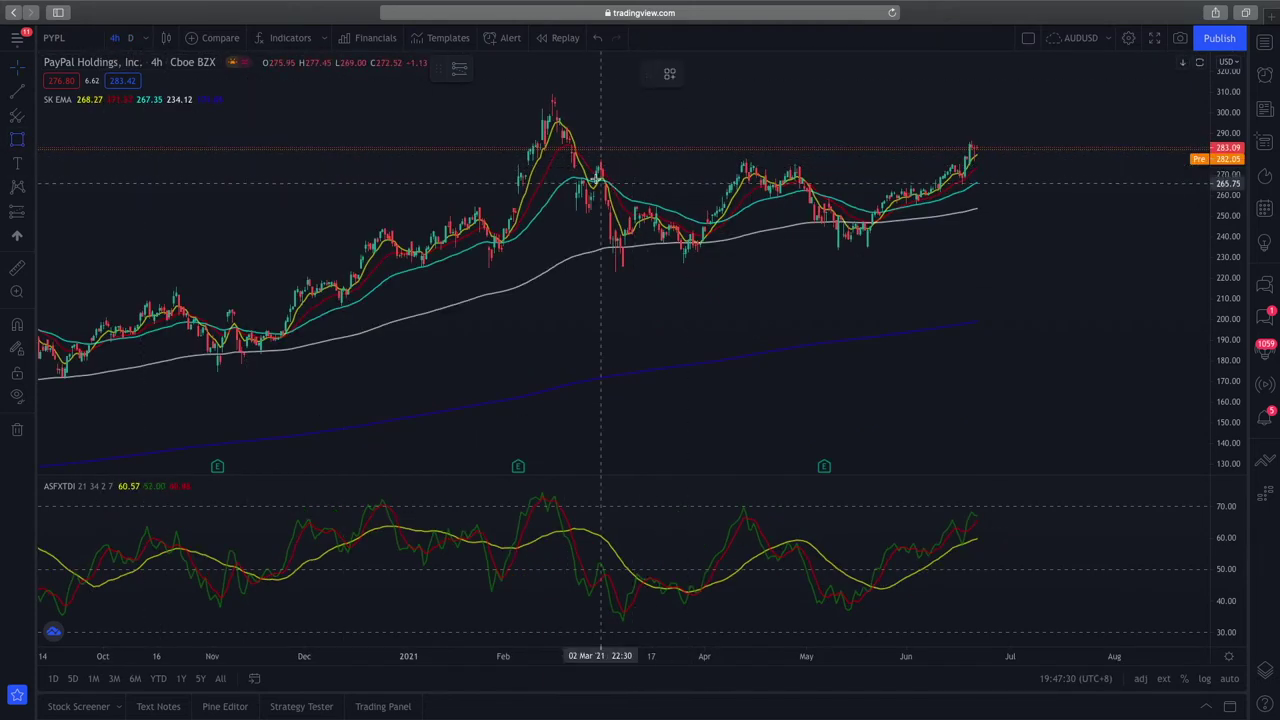
drag(573, 177, 1032, 158)
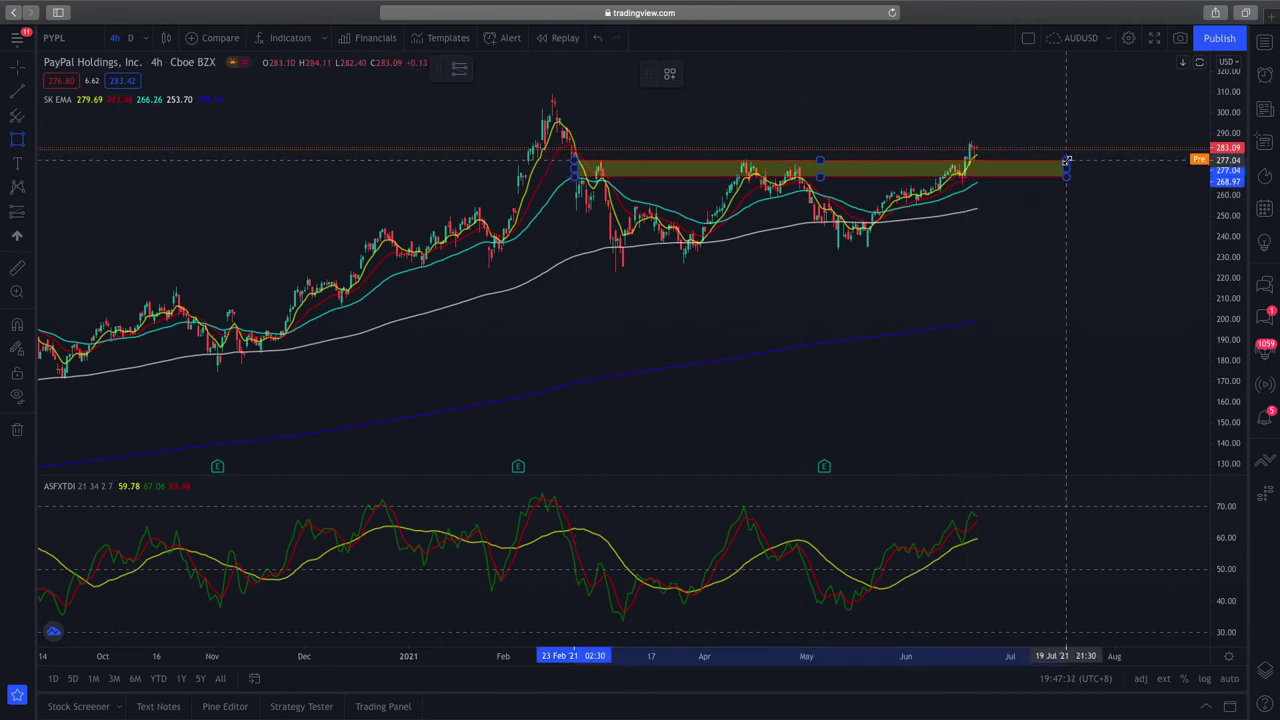
scroll(1060, 163, up, 3)
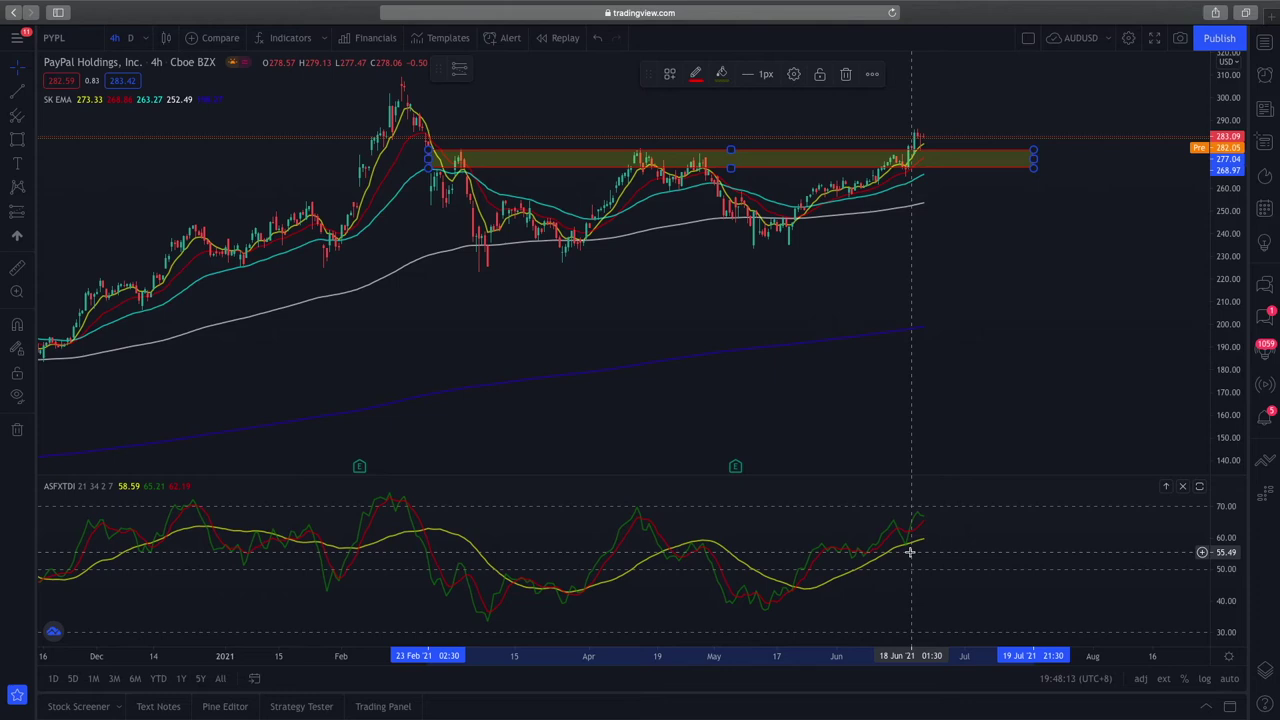
scroll(737, 257, right, 5)
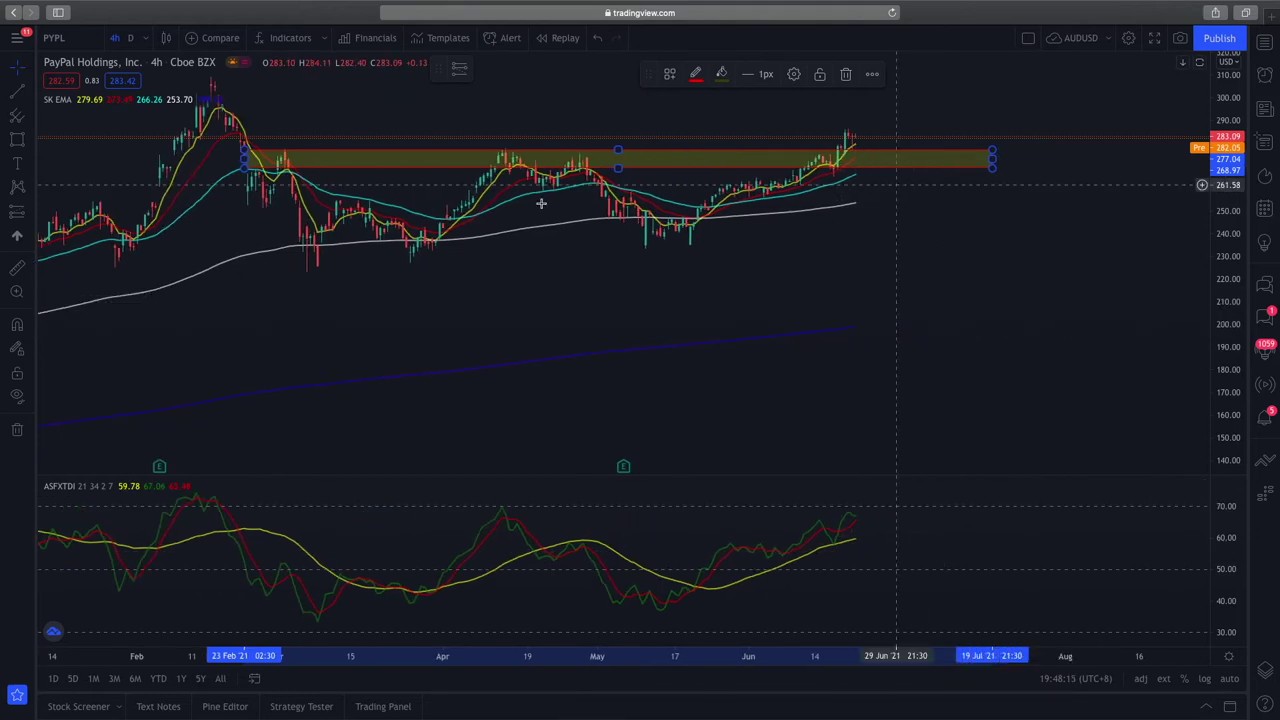
- Change the PayPal chart interval to 1 hour and review price holding above the 269–277 zone
click(146, 38)
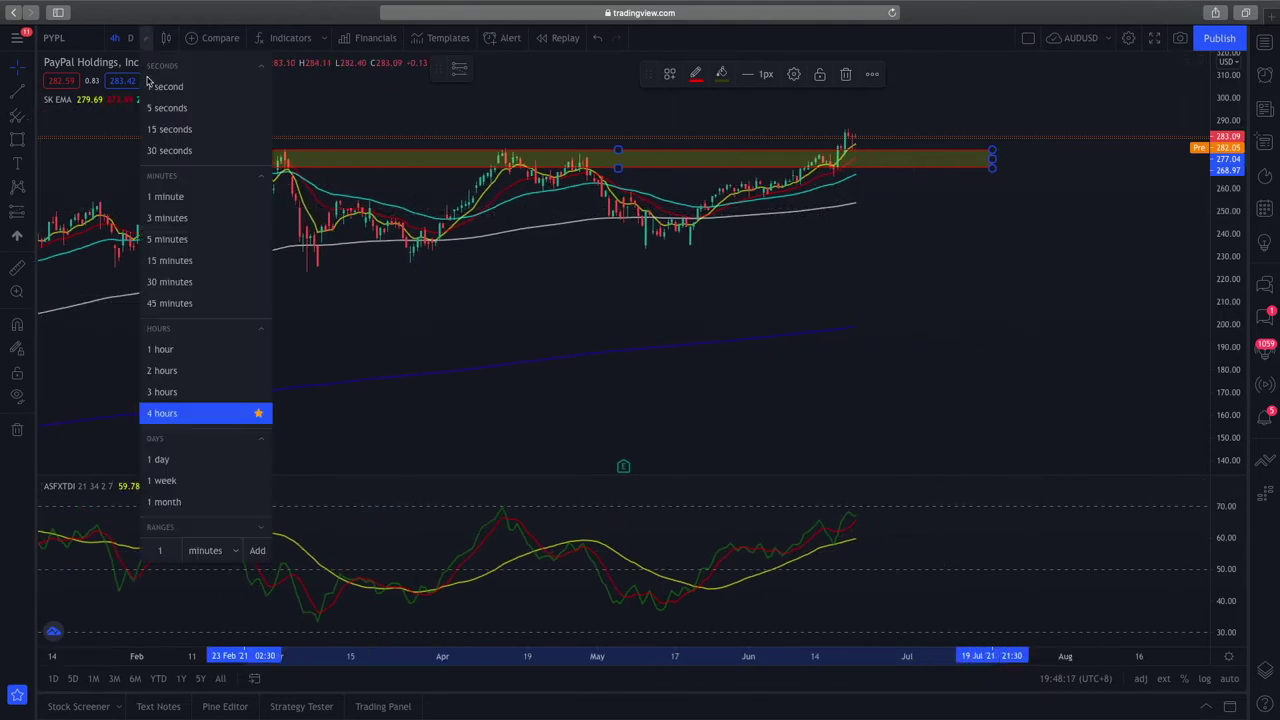
click(160, 355)
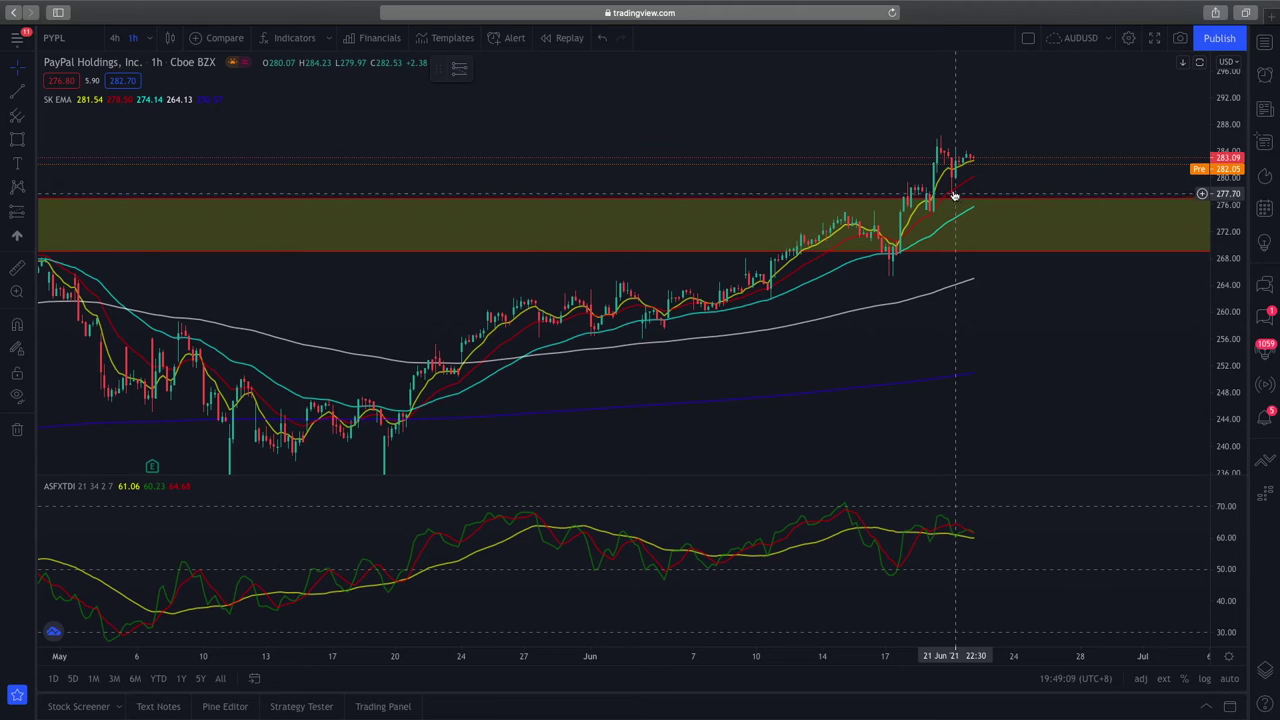
scroll(1128, 226, down, 1)
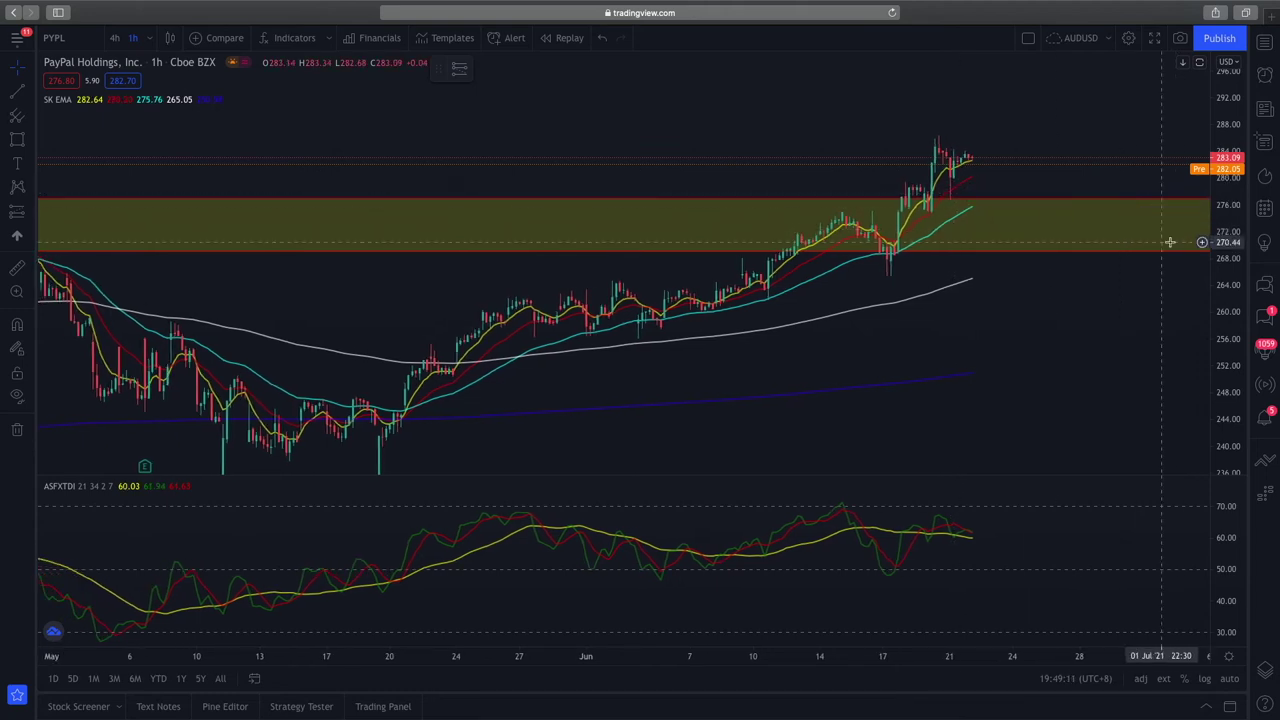
scroll(1057, 314, down, 2)
scroll(1040, 315, down, 1)
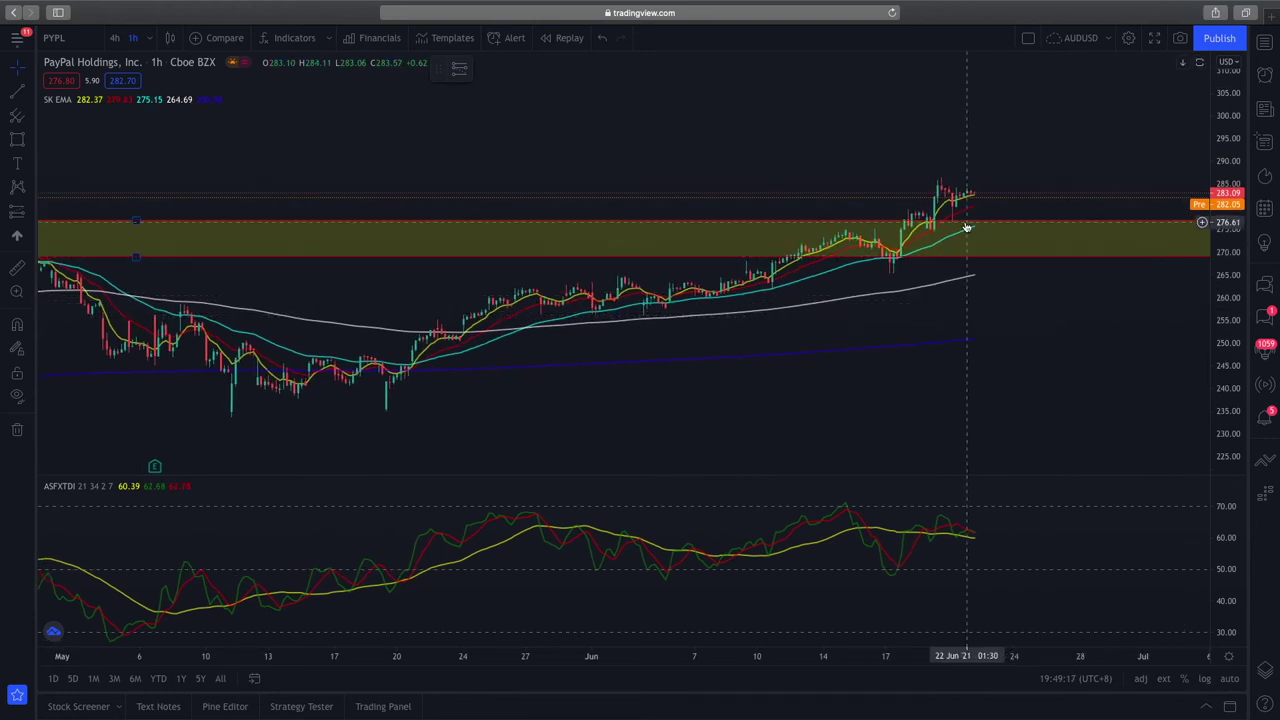
scroll(408, 200, down, 1)
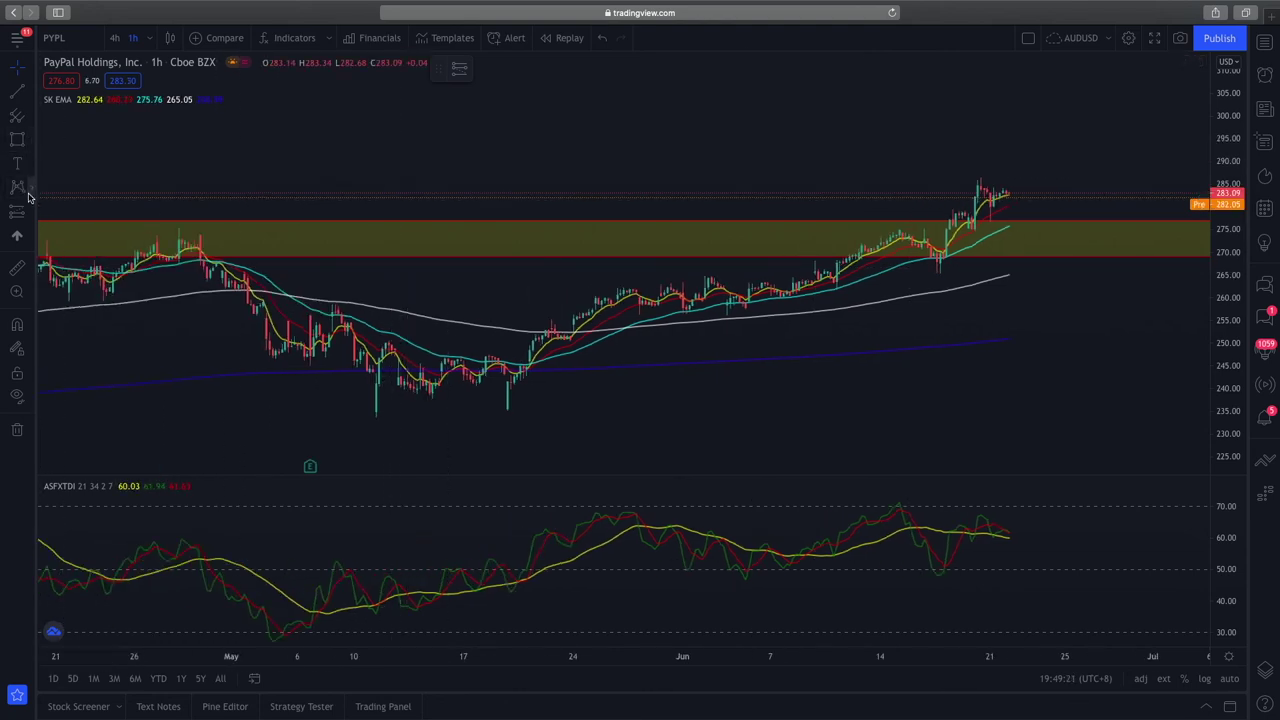
click(30, 147)
- Draw a red Brush path from the last candle, dipping briefly then climbing toward about 305
click(68, 138)
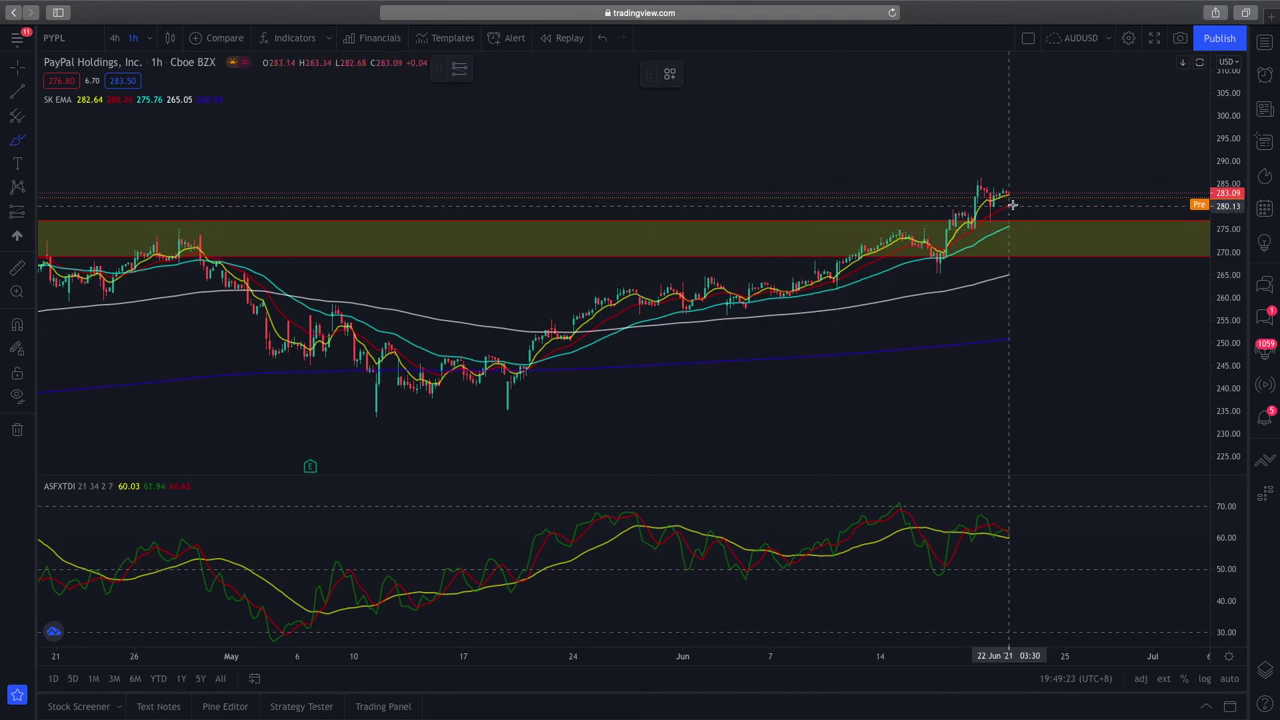
mouse_move(1010, 197)
mouse_down()
mouse_move(1060, 208)
mouse_move(1109, 88)
mouse_up()
scroll(997, 333, down, 4)
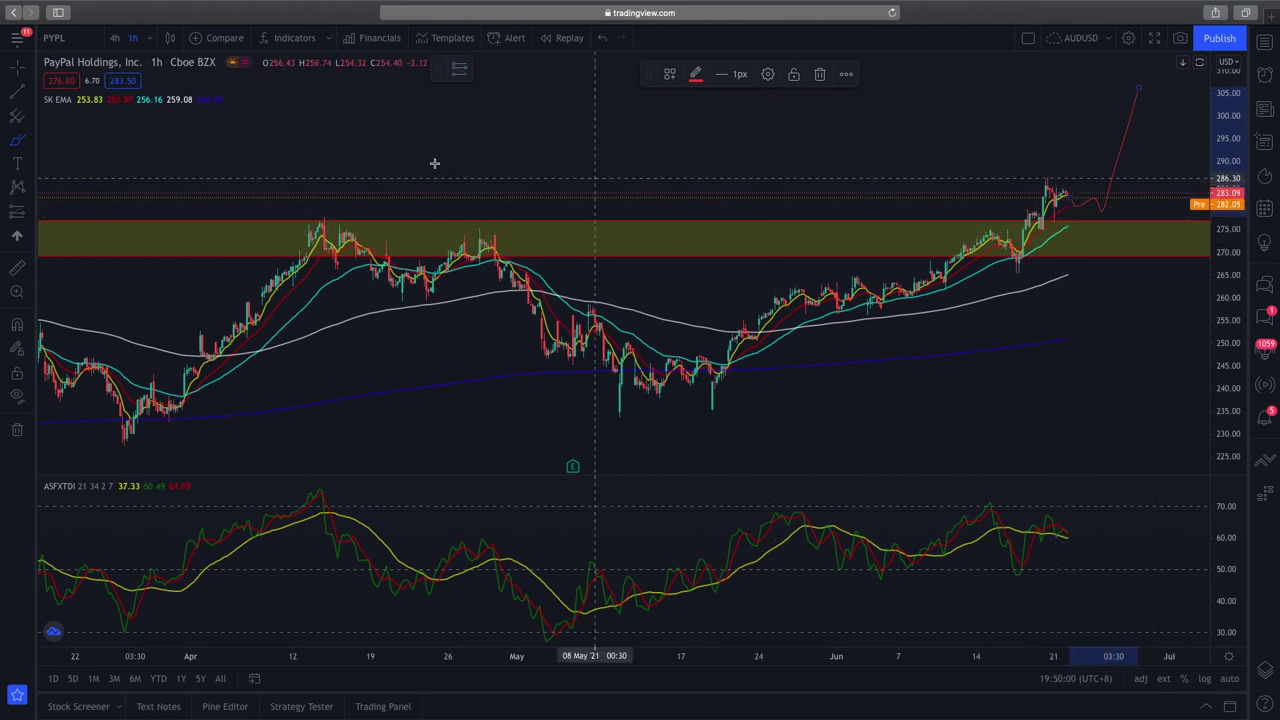
scroll(1152, 291, down, 5)
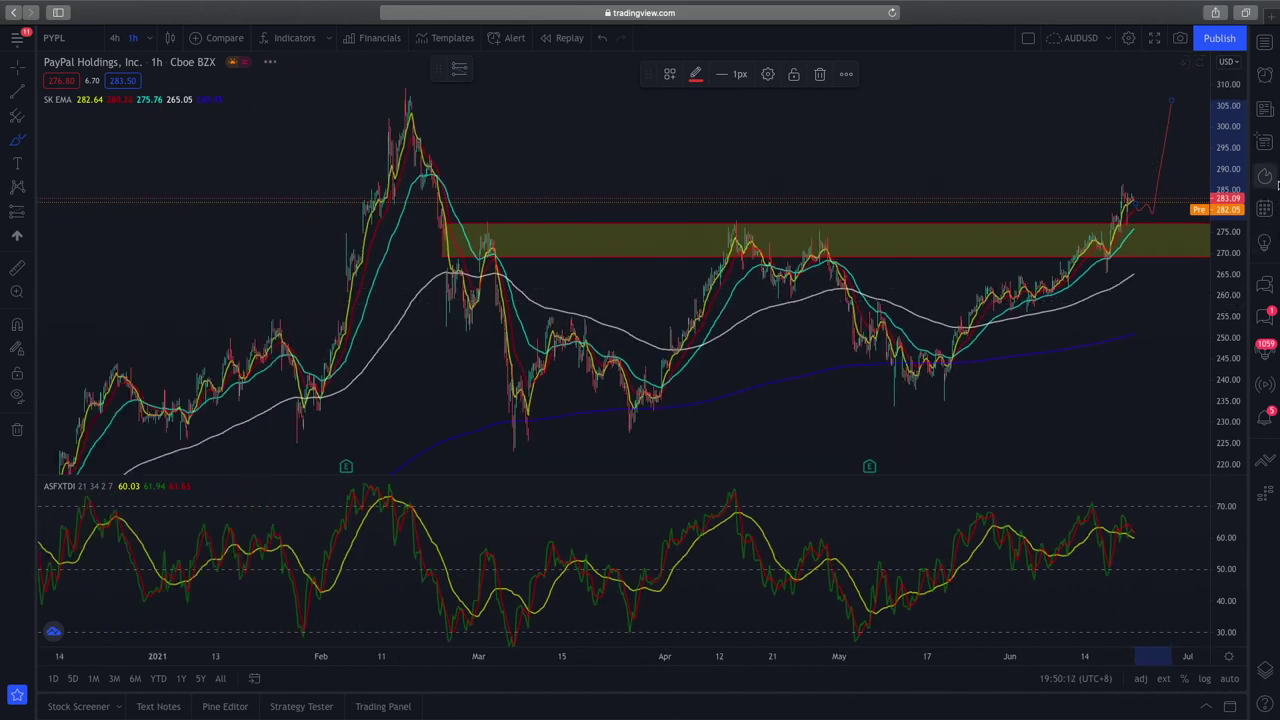
- Draw a 300–309 rectangle target zone from the February high rightward to the path's target
click(29, 144)
click(80, 222)
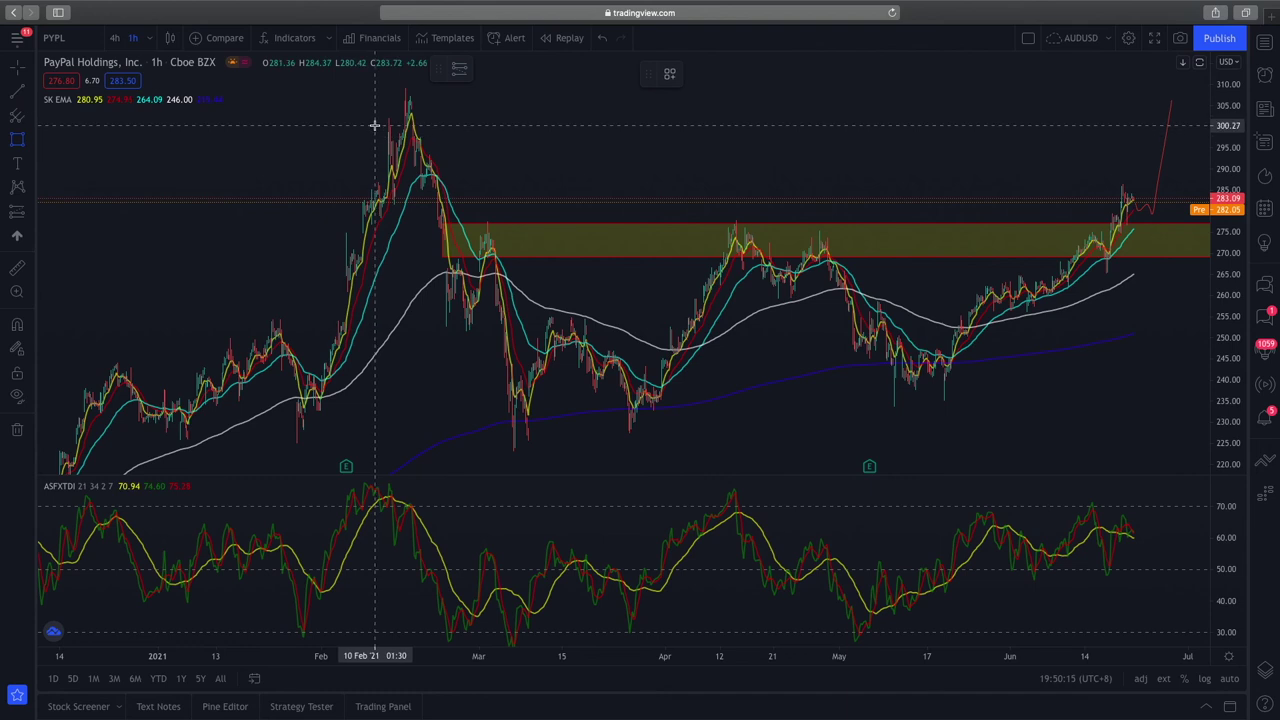
click(375, 125)
click(1200, 91)
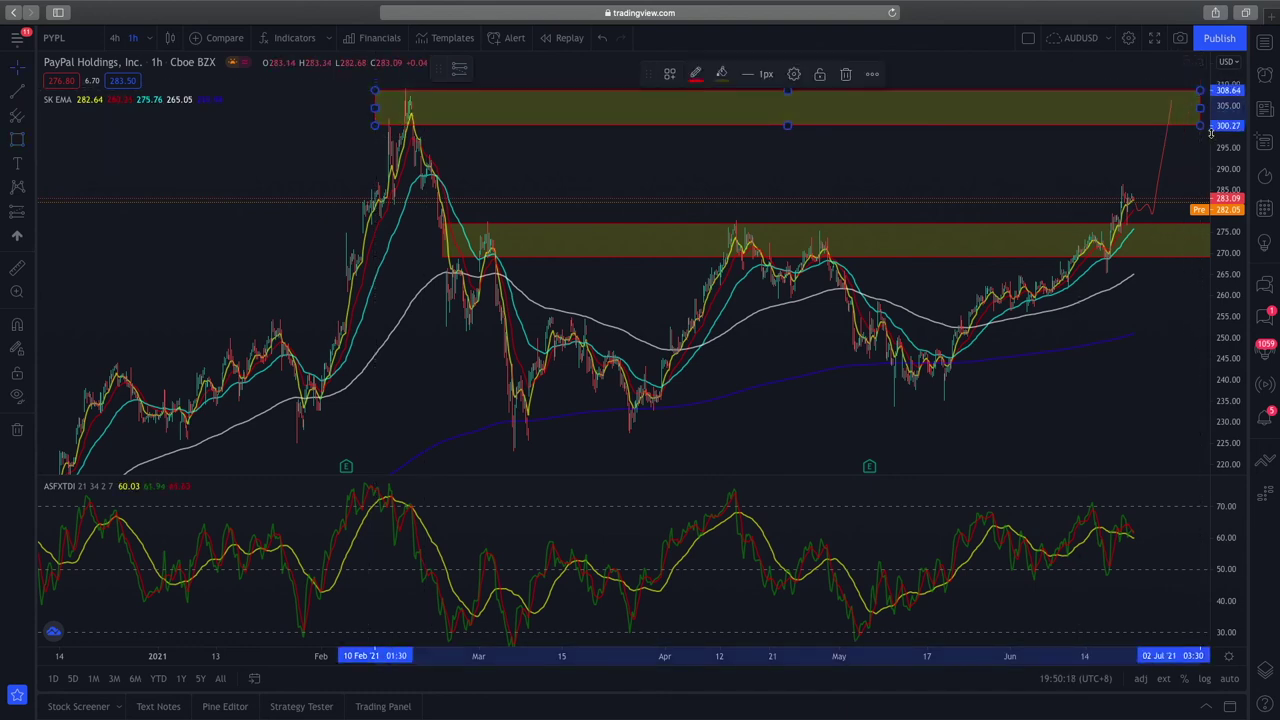